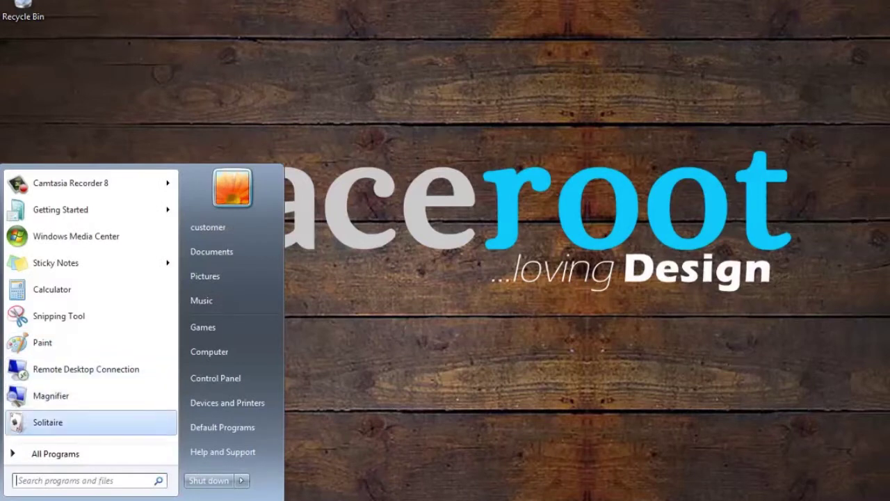
- Show all installed programs and expand the Accessories folder
key("Down")
key("Return")
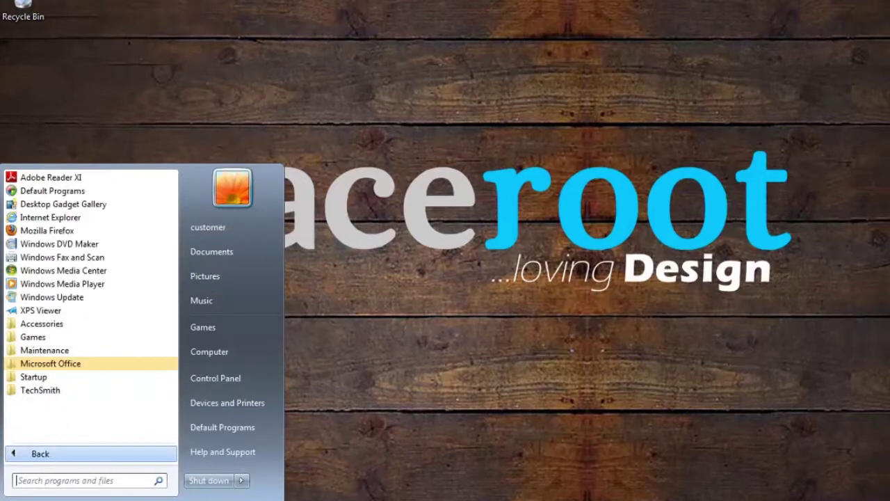
key("Up")
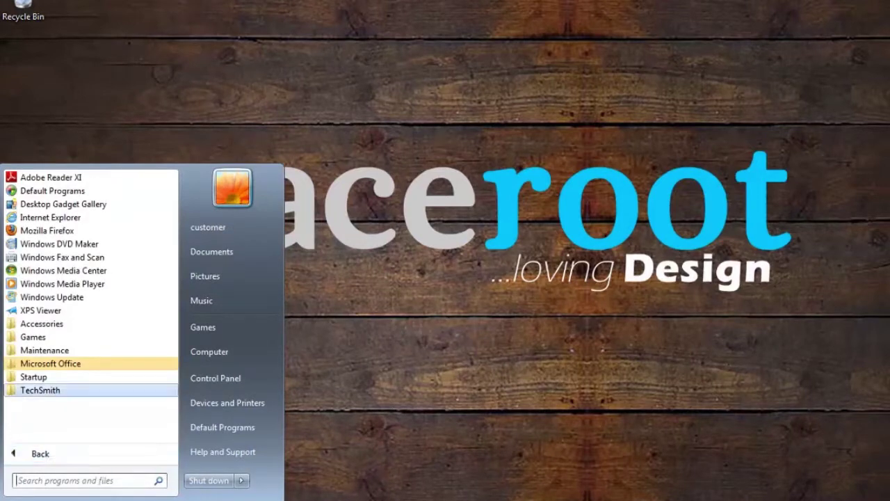
key("Up")
key("Up")
key("Up")
key("Up")
key("Up")
key("Up")
key("Up")
key("Up")
key("Up")
key("Up")
key("Down")
key("Down")
key("Down")
key("Down")
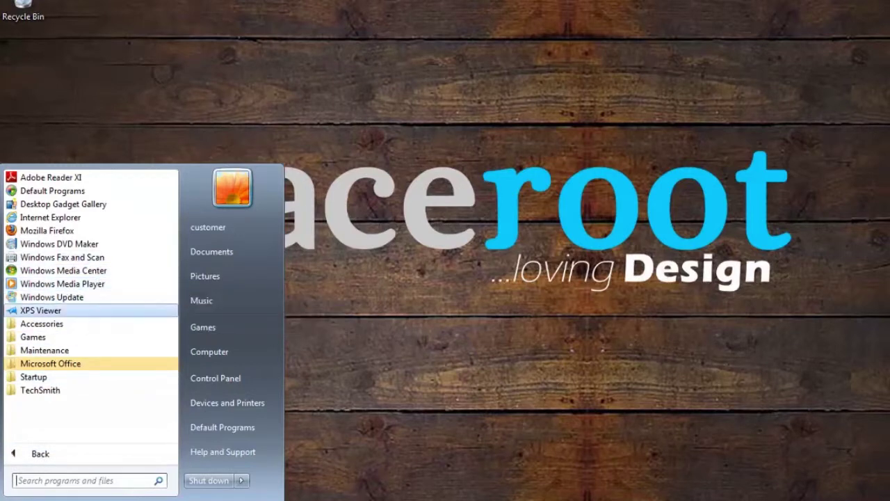
key("Down")
key("Return")
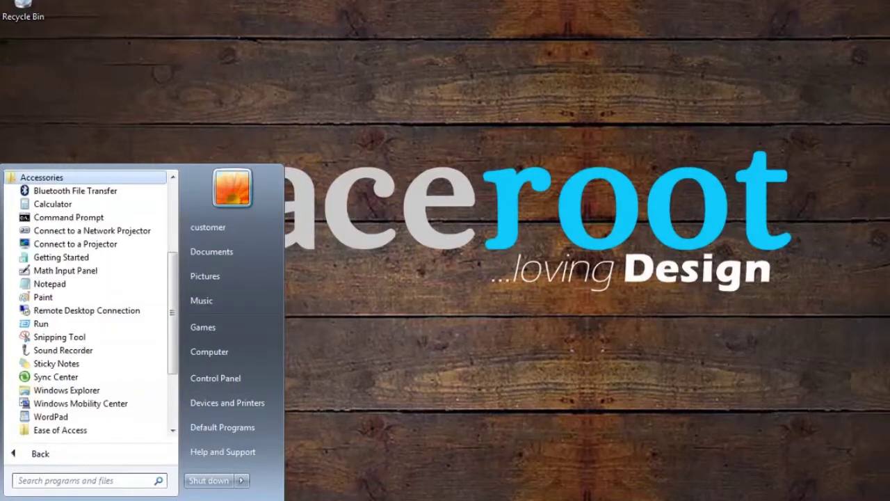
- Launch Notepad from Accessories and maximize its window, dismissing the low-battery notification
key("Down")
key("Down")
key("Down")
key("Down")
key("Down")
key("Down")
key("Down")
key("Down")
key("Down")
key("Down")
key("Up")
key("Up")
key("Up")
key("Down")
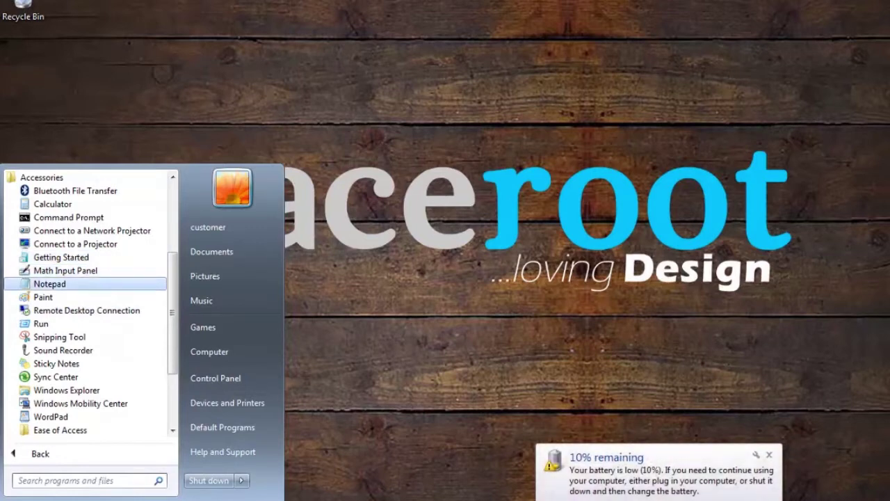
key("Return")
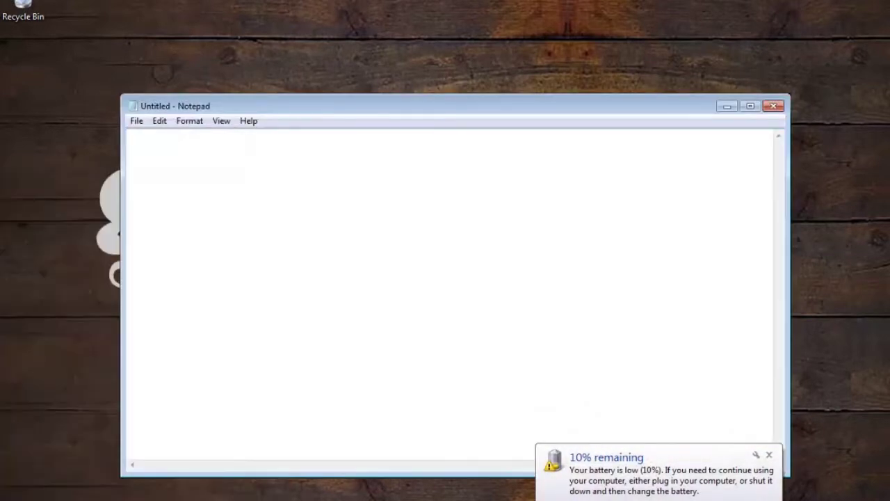
left_click(768, 454)
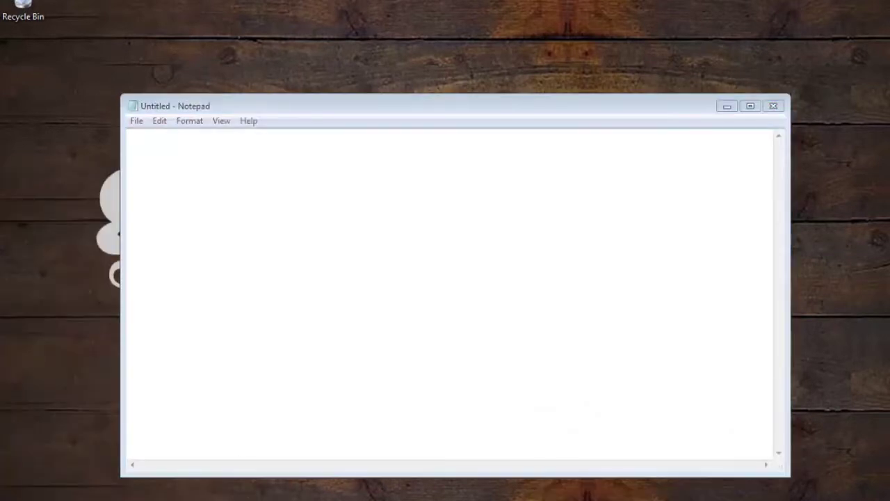
left_click(749, 106)
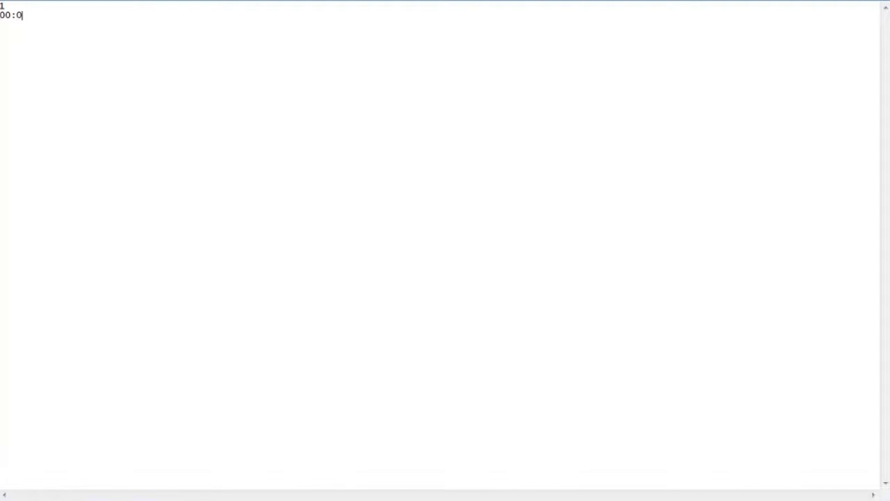
- Complete subtitle entry 1 with the timing 00:02:00-->00:03:00 and the text "I really love coffee.."
type("00")
key("BackSpace")
type("-->00:03:00")
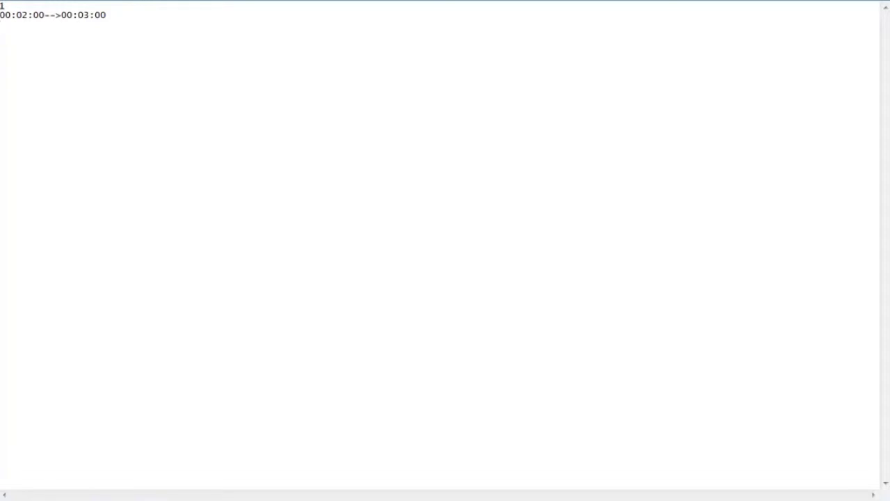
type("I really love coffee..")
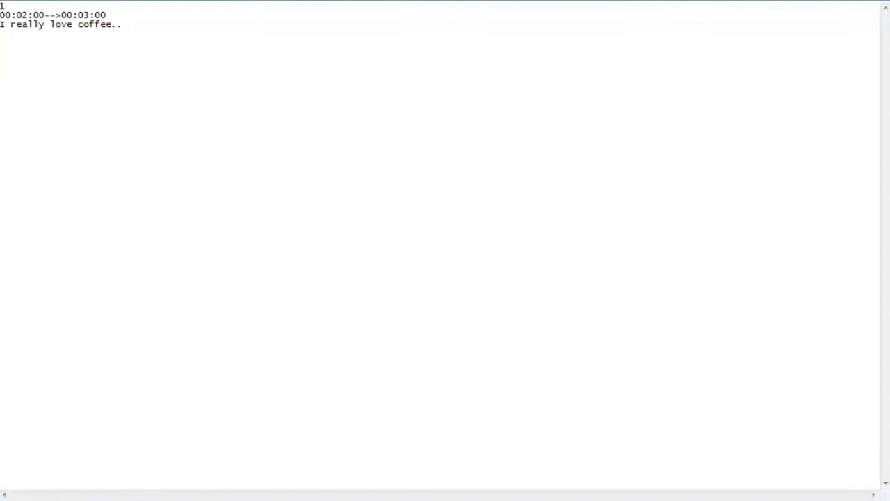
- Add subtitle number 2 below a blank line, with the timing 00:03:13-->00:04:00 on its own line
type("2")
key("Return")
type("00")
type(":0")
type("3:")
type("13")
type("__")
key("BackSpace")
key("BackSpace")
type("-->00:")
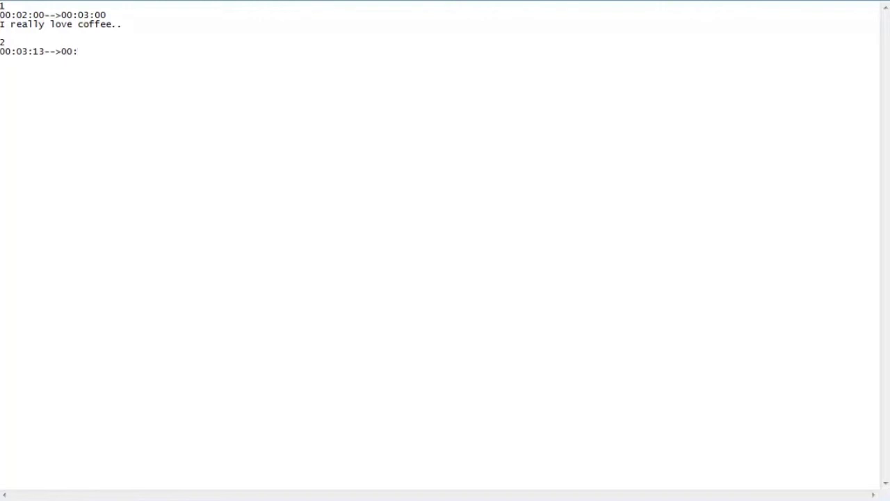
type("0")
type("4")
type(":")
type("00")
- Write "Let's go to the coffee shop." as the text of subtitle 2
type("Let's ")
type("go to")
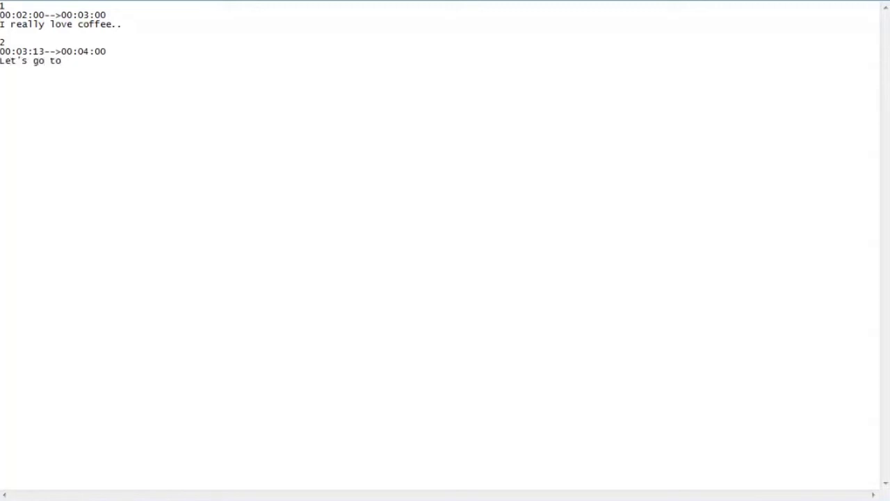
type(" the coffee shop.")
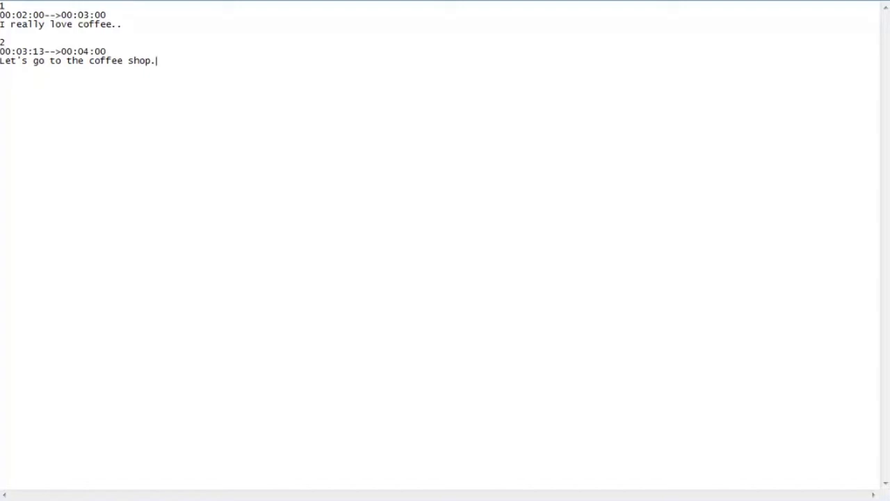
- Start saving the subtitles as a new file on the desktop and name it EHOWTUTORIAL
key("alt+f")
key("Down")
key("Down")
key("Down")
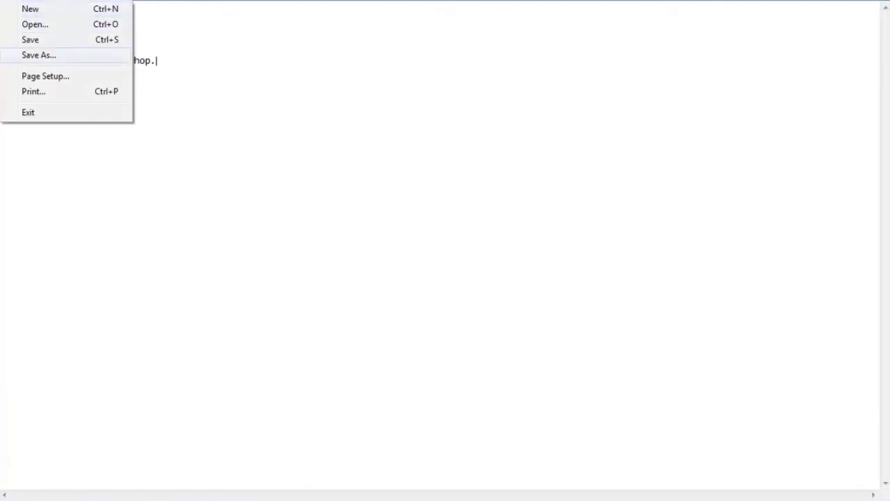
key("Return")
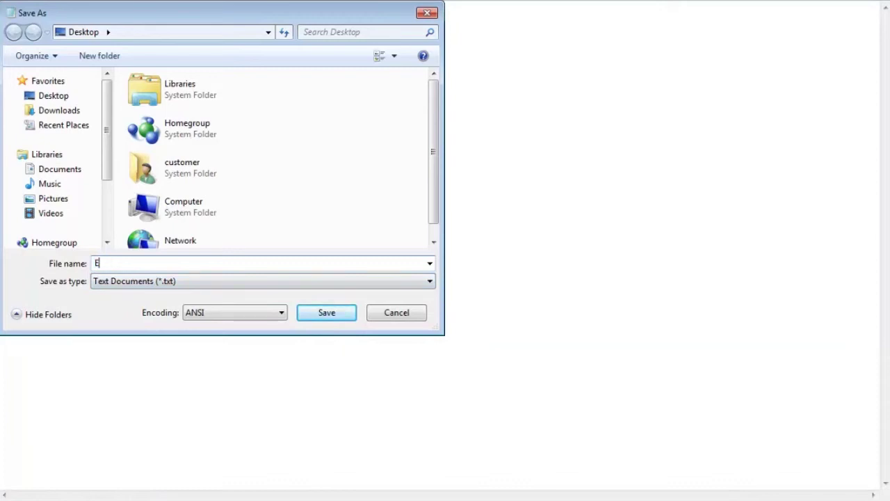
type("HOWTUTORIAL")
- Review the encoding options, keep ANSI, and save the text file, dismissing the battery warning
left_click(234, 313)
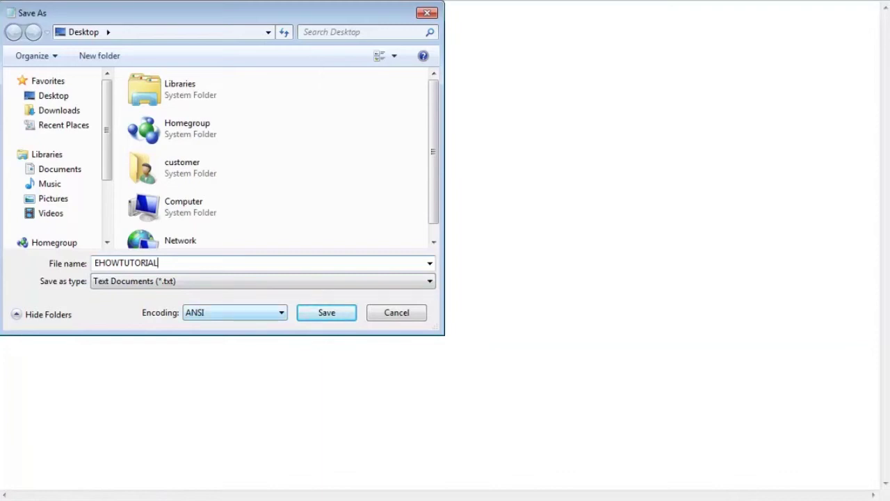
key("alt+Down")
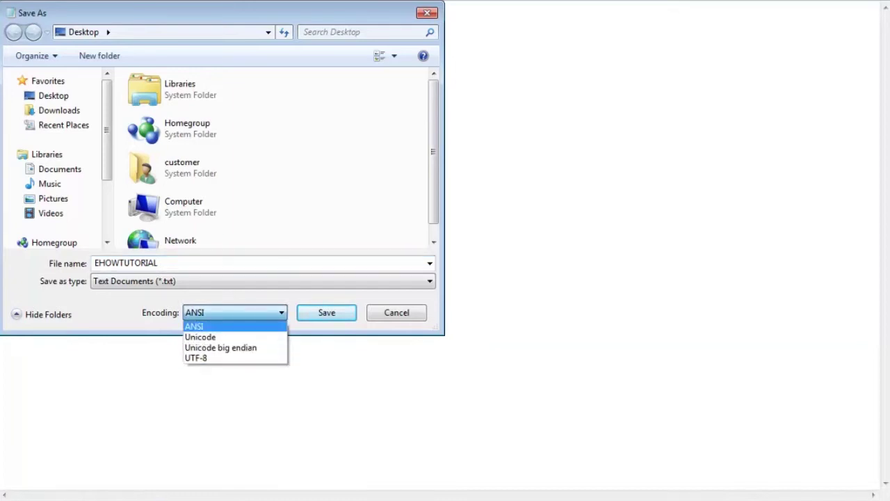
key("Down")
key("Down")
key("Down")
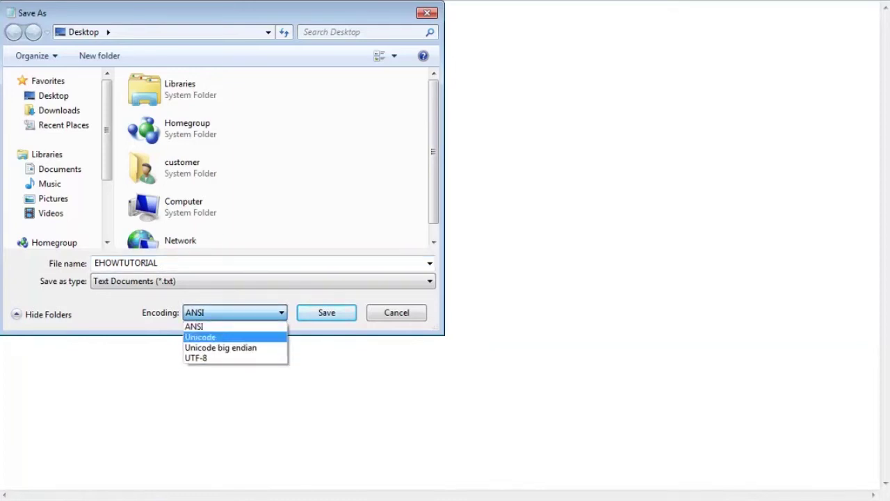
key("Up")
key("Up")
key("Up")
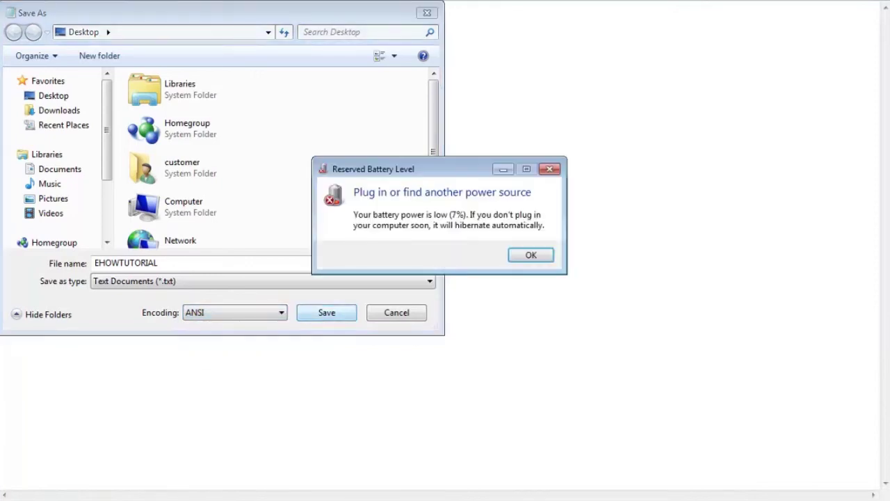
key("Return")
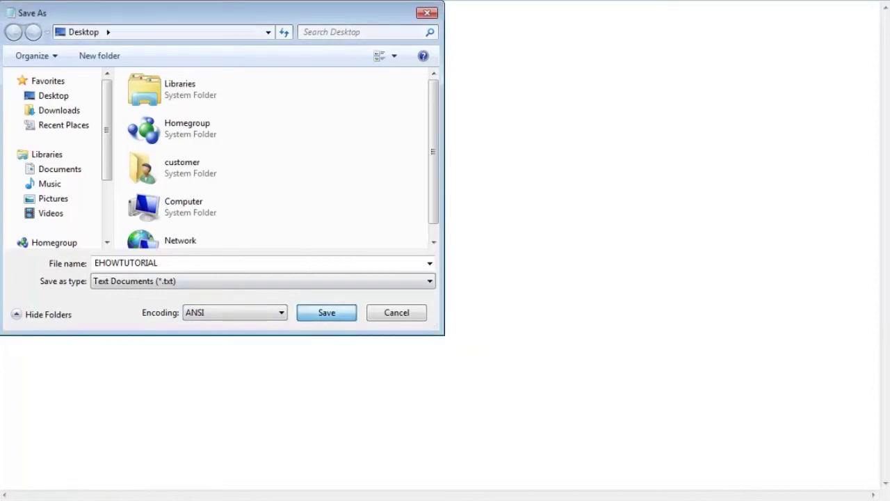
key("Return")
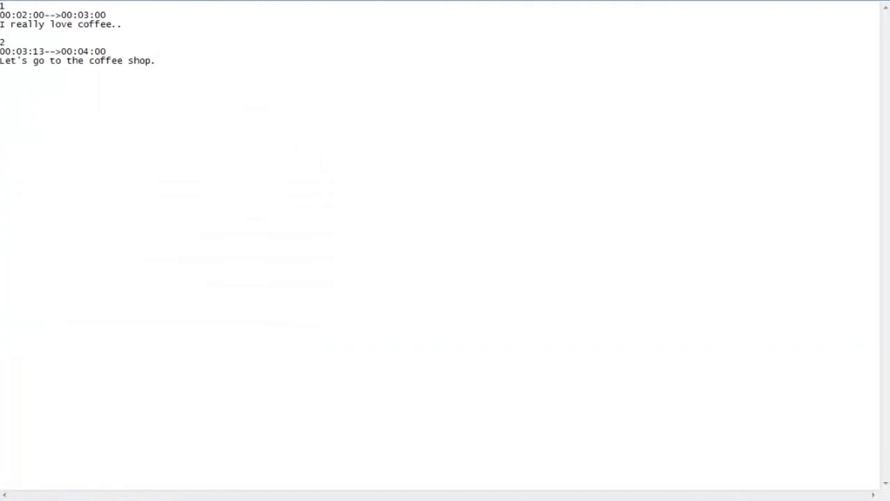